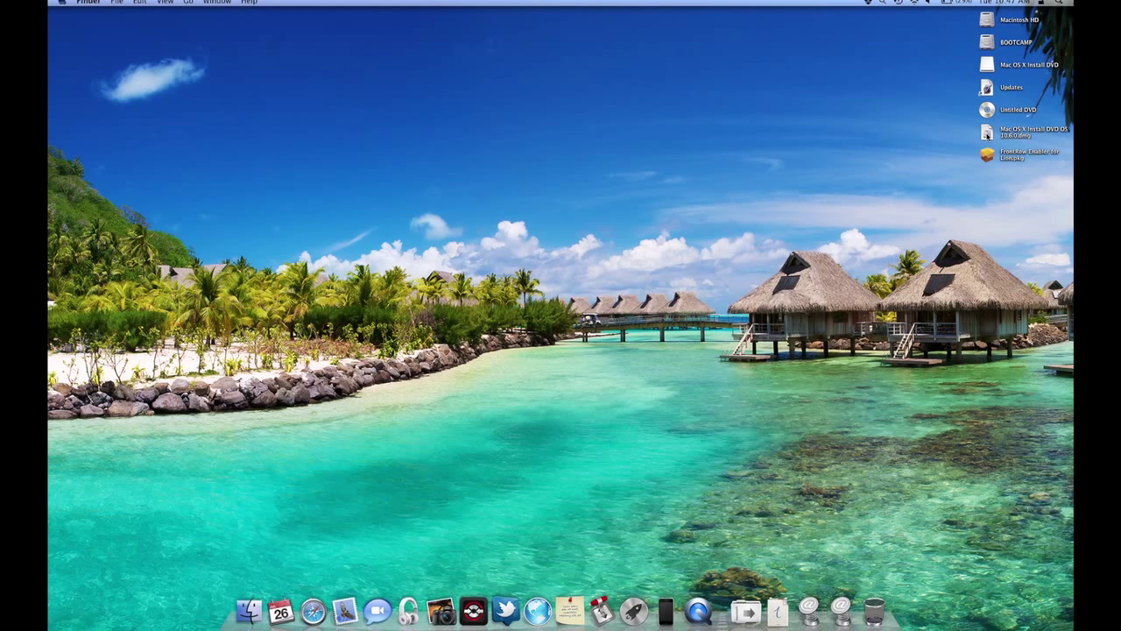
# Open the desktop Mac OS X Install DVD 10.6.0.dmg with Disk Utility.
pyautogui.rightClick(987, 133)
pyautogui.moveTo(801, 148)
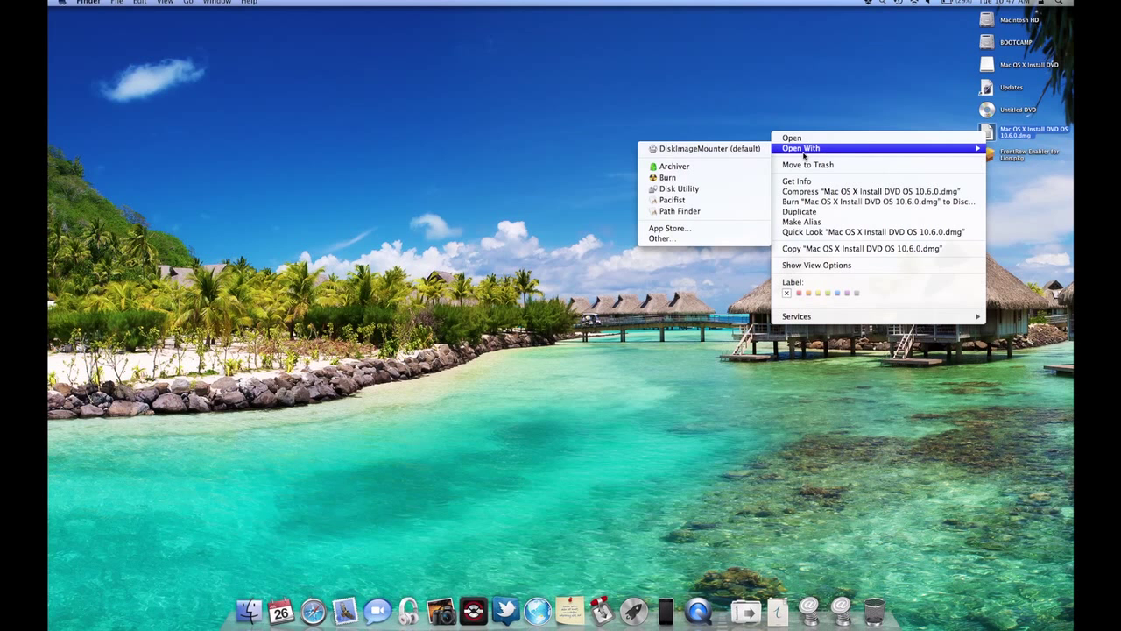
pyautogui.click(730, 192)
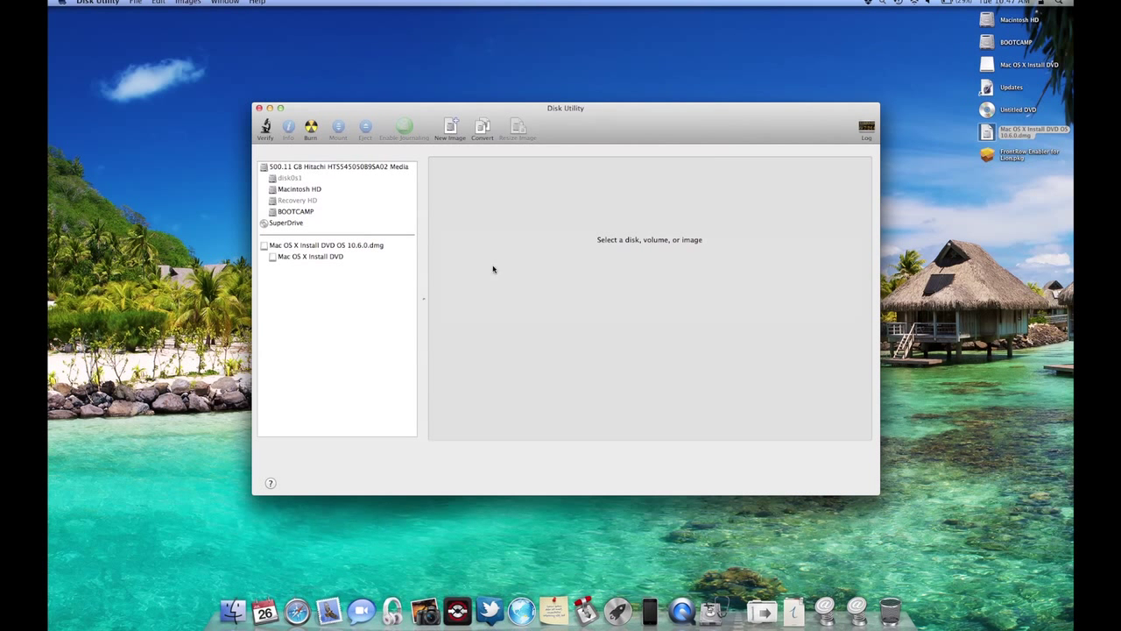
# Select the Mac OS X Install DVD volume to view its 6.74 GB Mac OS Extended details.
pyautogui.click(352, 256)
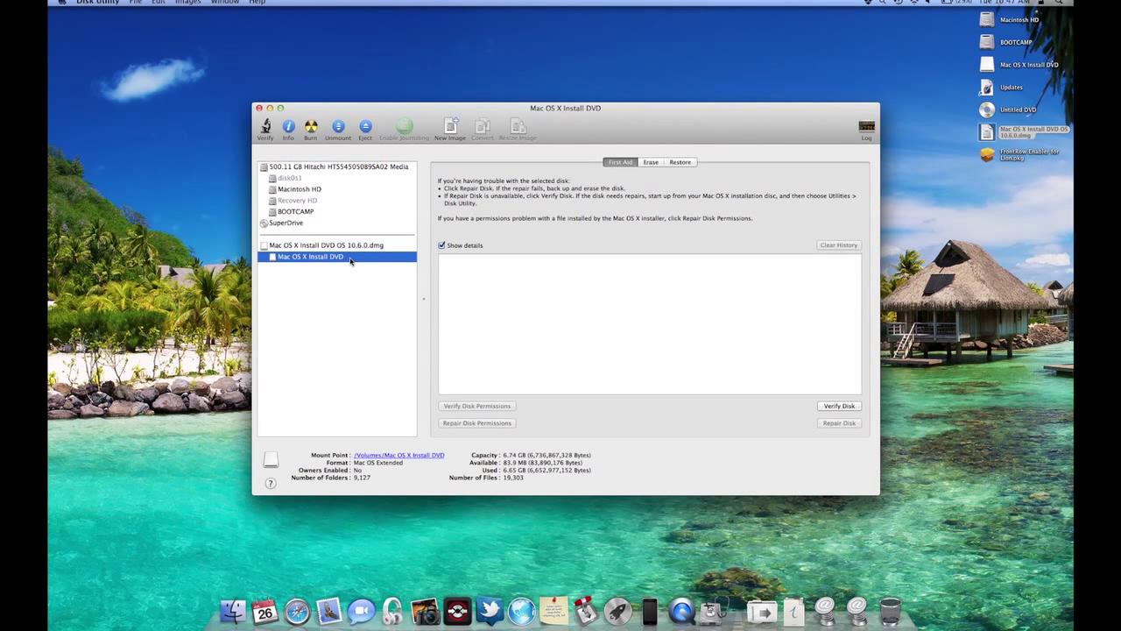
# Pick Mac OS X Install DVD 10.6.0.dmg from the Desktop as the image to burn.
pyautogui.click(313, 132)
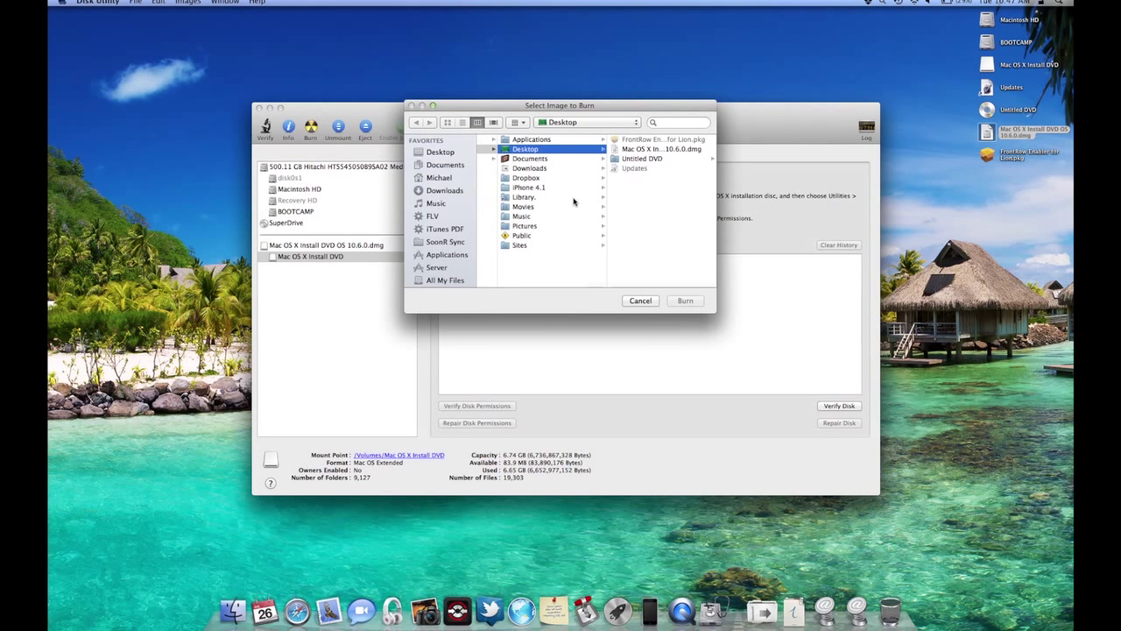
pyautogui.click(625, 151)
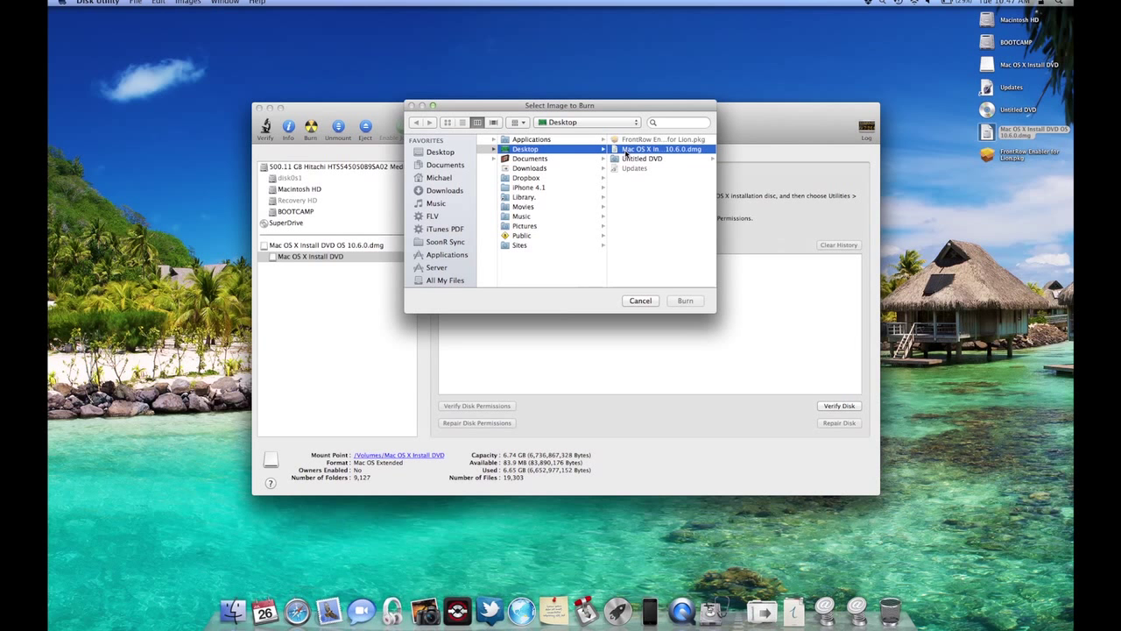
pyautogui.click(684, 302)
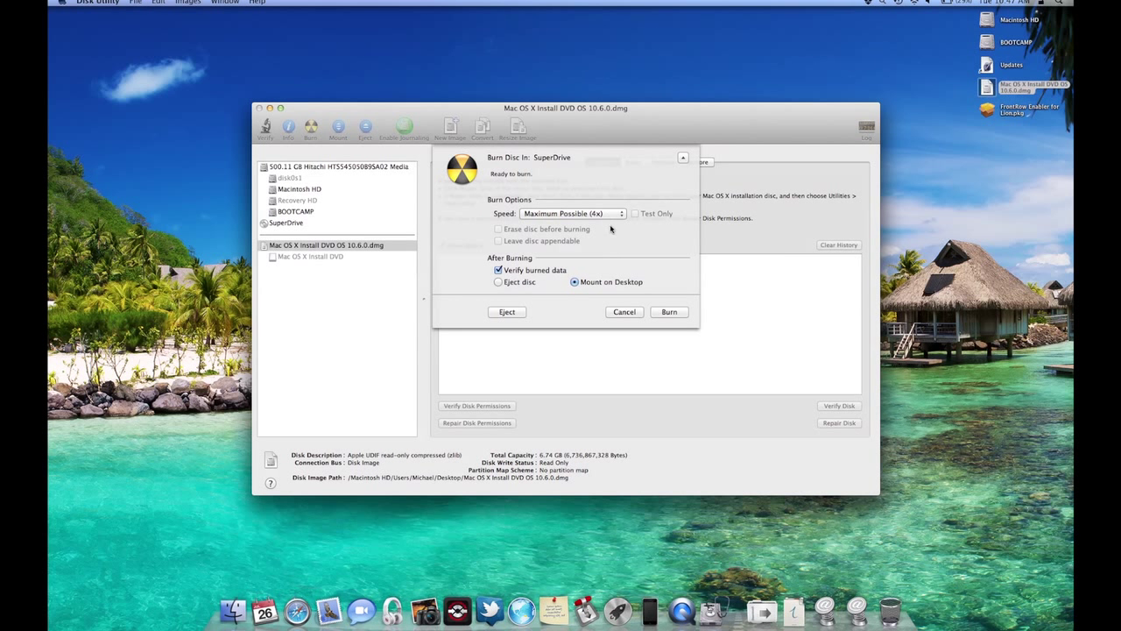
# Burn at Maximum Possible (4x) speed with Verify burned data and Mount on Desktop enabled.
pyautogui.click(610, 214)
pyautogui.click(610, 214)
pyautogui.click(679, 313)
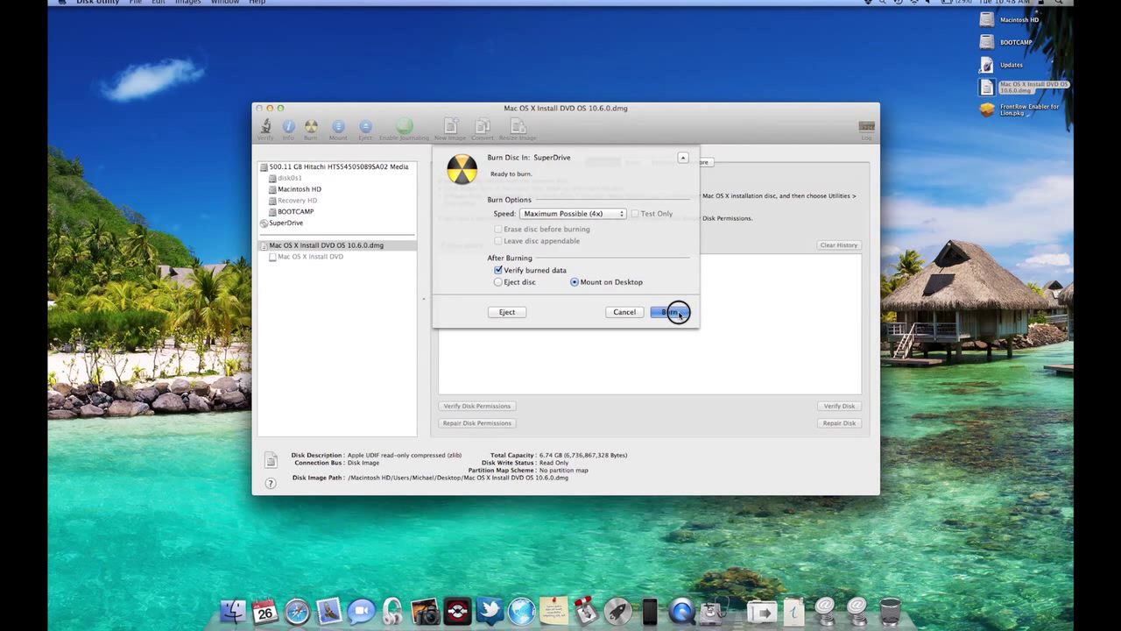